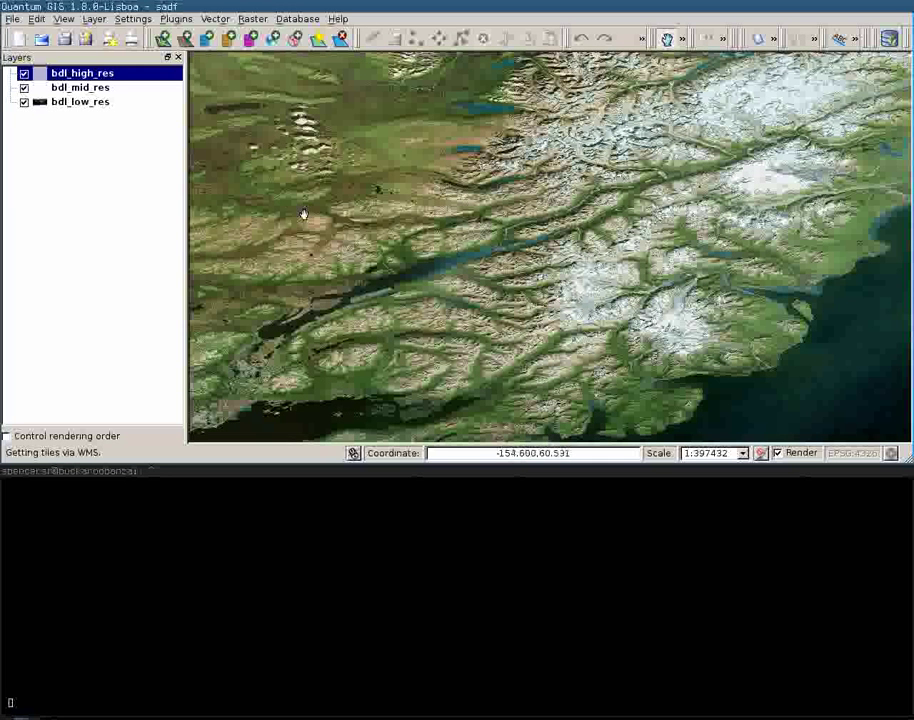
Toggle the bdl_low_res, bdl_mid_res and bdl_high_res layers to compare their imagery, leaving all three shown.
{"action": "left_click", "coordinate": [24, 102]}
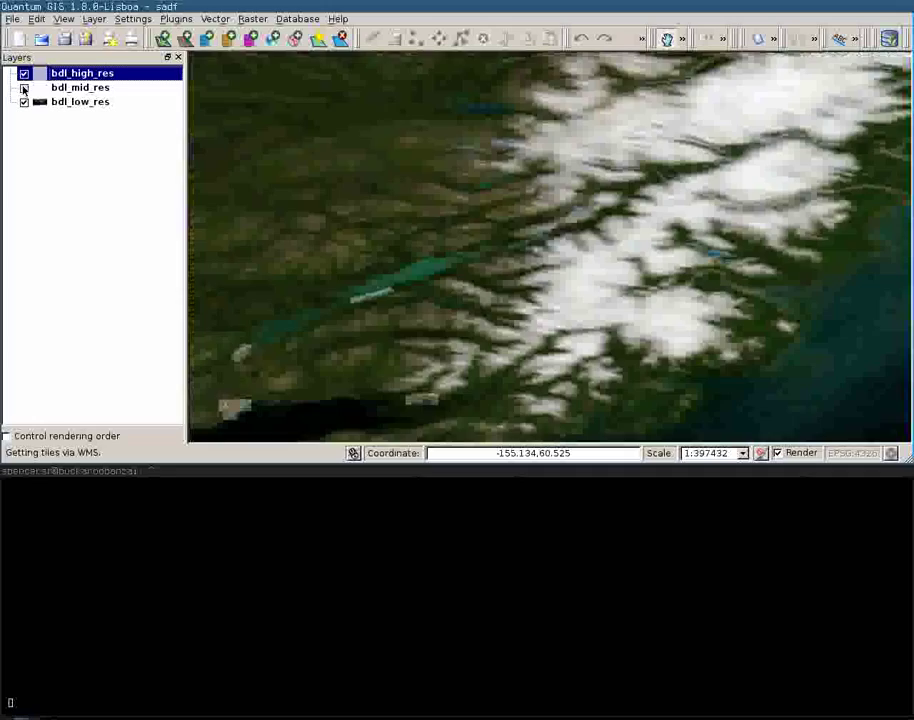
{"action": "left_click", "coordinate": [24, 88]}
{"action": "left_click", "coordinate": [24, 74]}
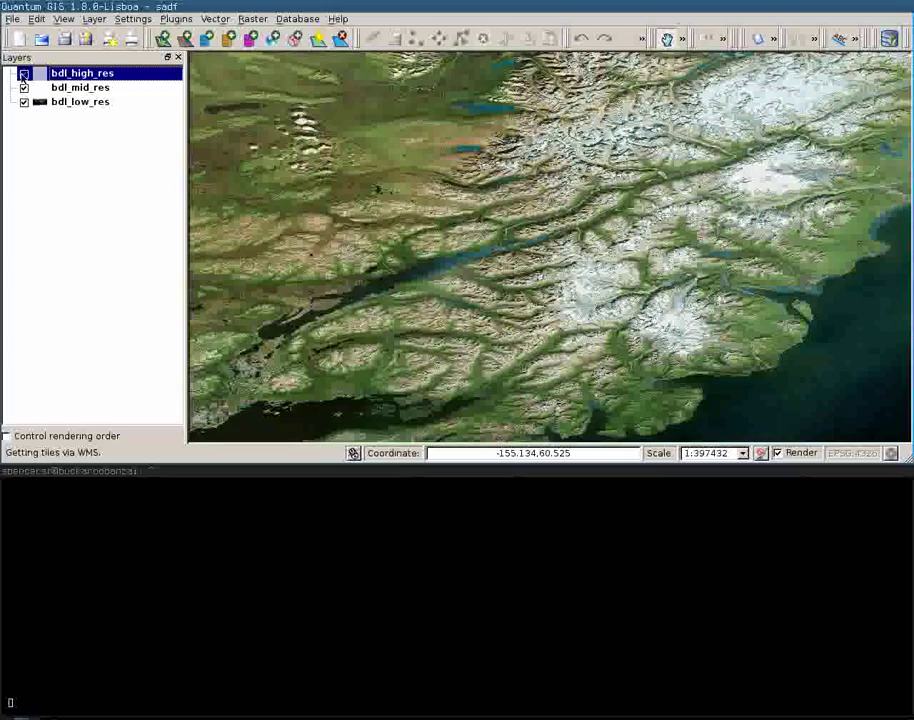
{"action": "left_click", "coordinate": [24, 74]}
Examine the imagery of the snowy mountains and the long lake, going in to a scale of about 1:200000.
{"action": "left_click_drag", "start_coordinate": [630, 240], "coordinate": [622, 247]}
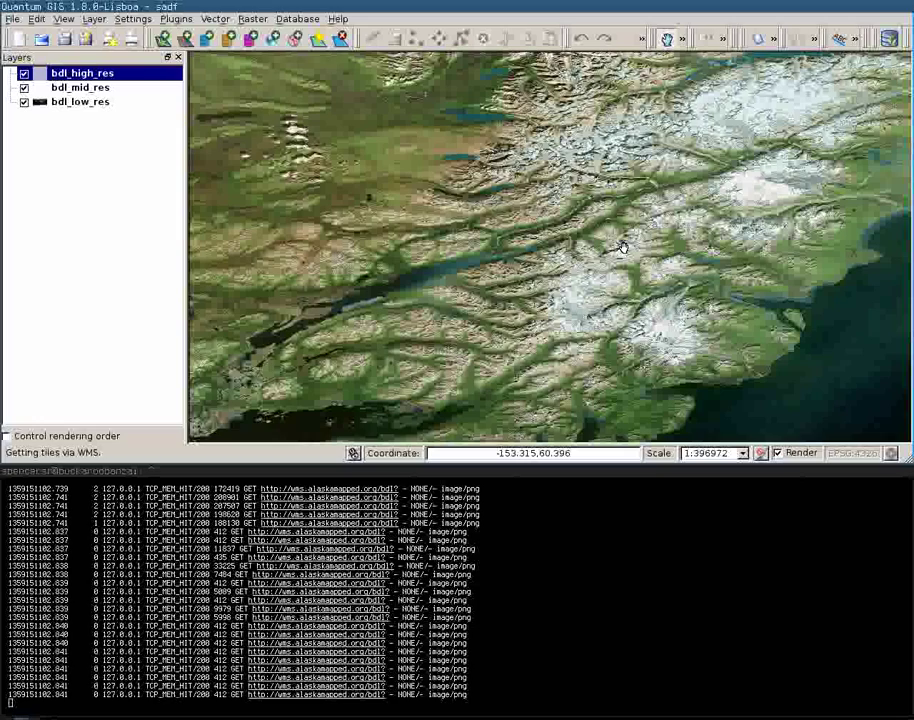
{"action": "left_click_drag", "start_coordinate": [620, 248], "coordinate": [543, 249]}
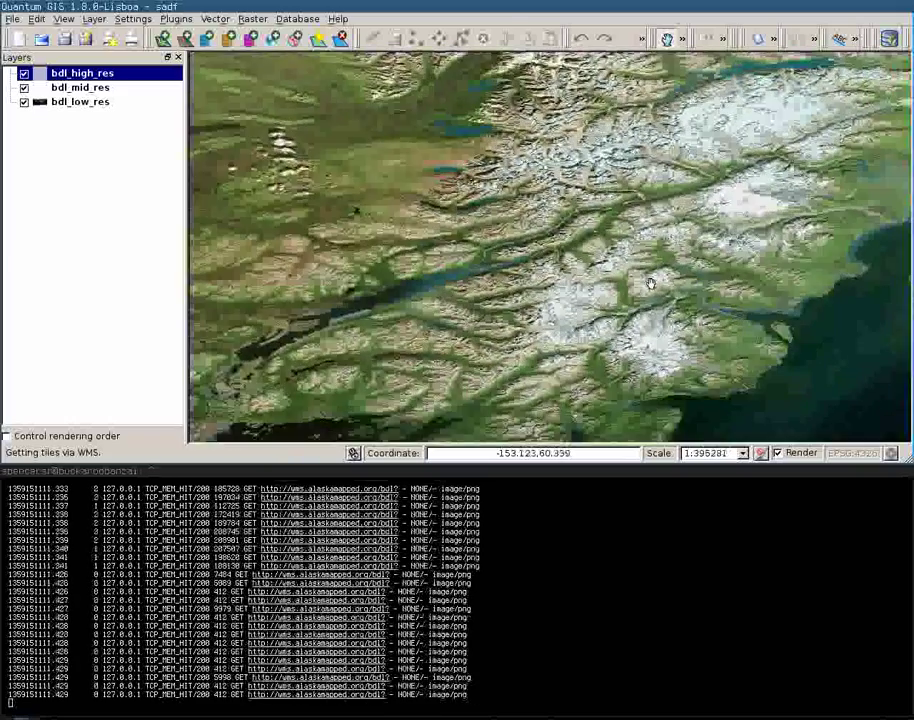
{"action": "left_click_drag", "start_coordinate": [651, 284], "coordinate": [622, 277]}
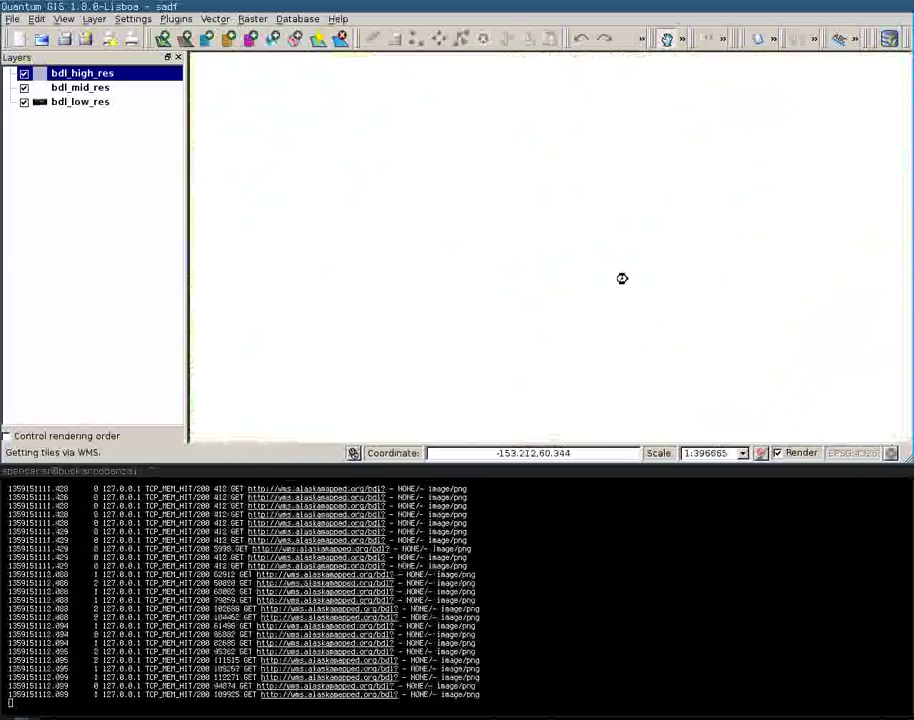
{"action": "scroll", "coordinate": [610, 279], "scroll_direction": "up", "scroll_amount": 1}
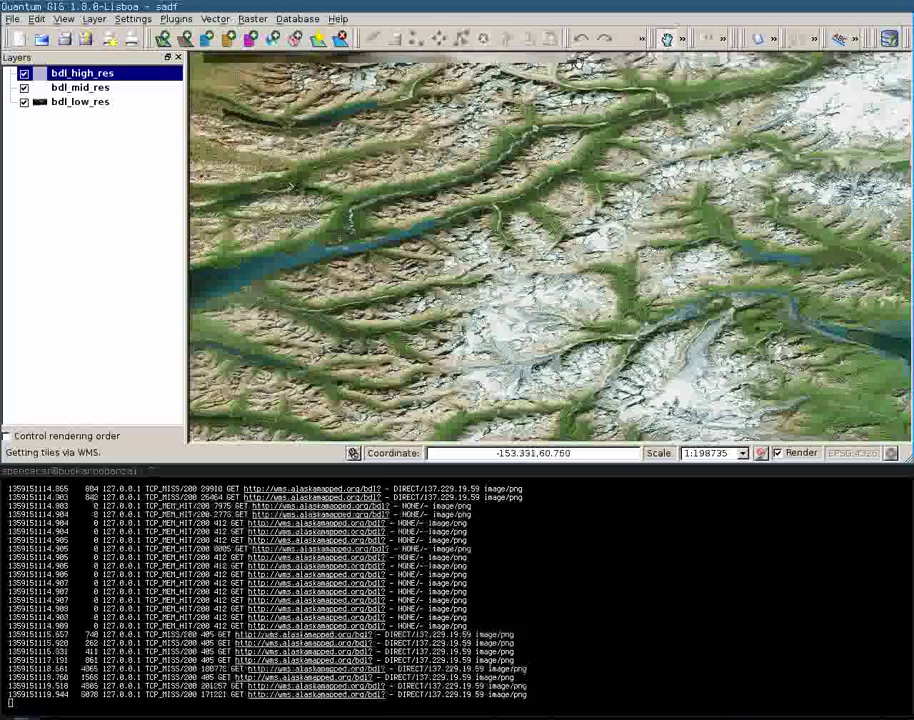
{"action": "left_click_drag", "start_coordinate": [636, 361], "coordinate": [590, 316]}
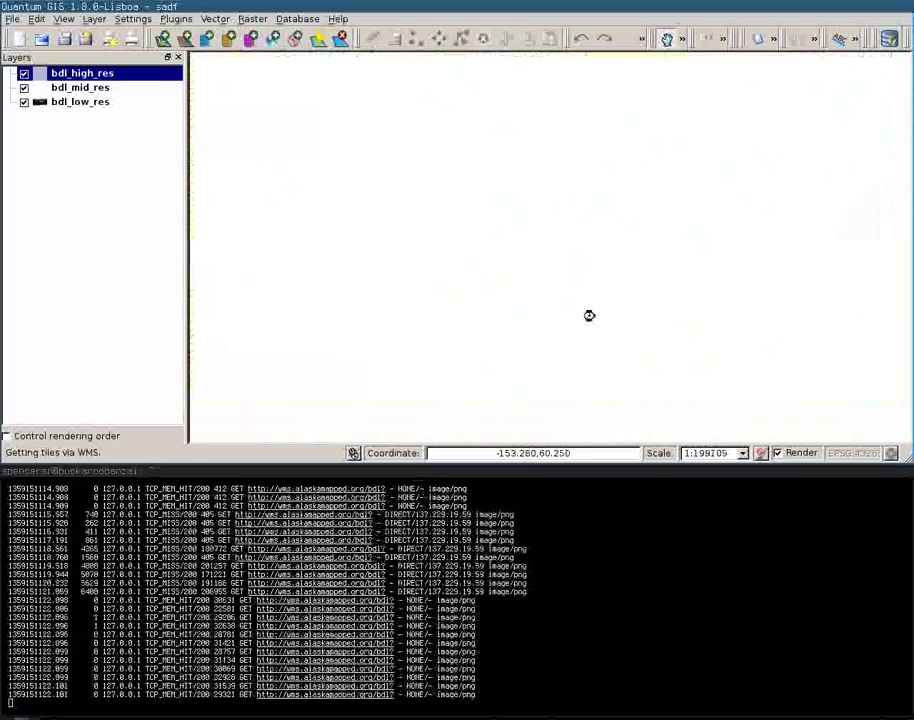
{"action": "left_click_drag", "start_coordinate": [609, 367], "coordinate": [605, 310]}
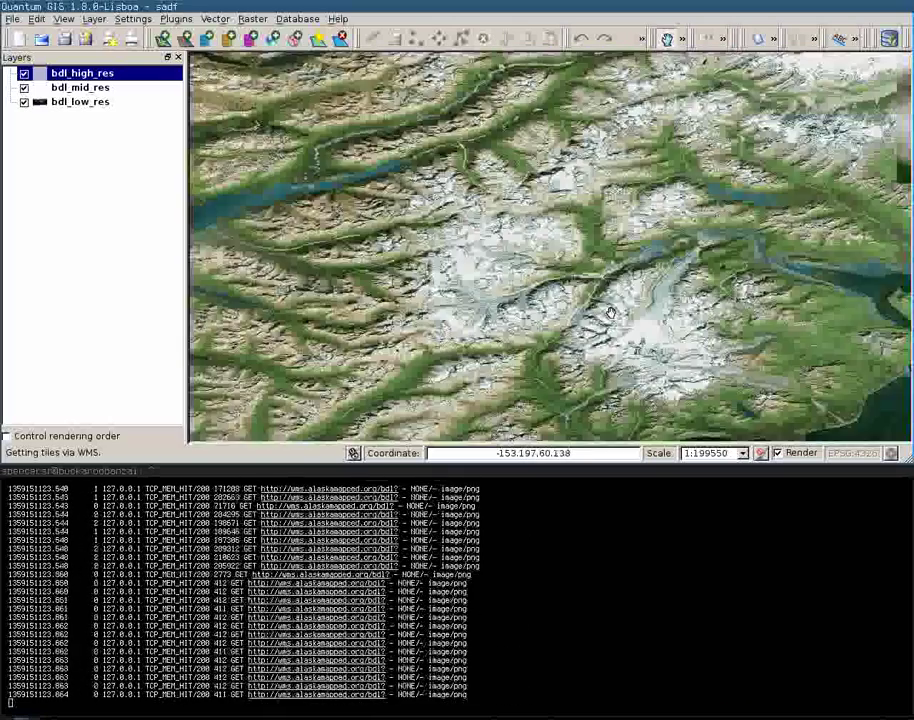
{"action": "left_click_drag", "start_coordinate": [545, 317], "coordinate": [570, 251]}
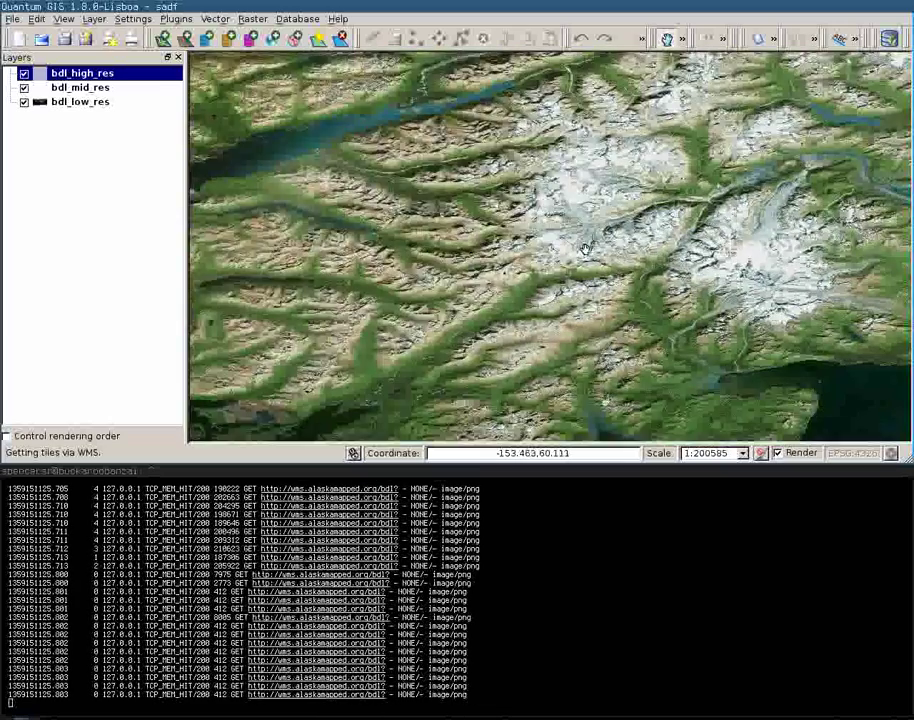
{"action": "left_click_drag", "start_coordinate": [541, 214], "coordinate": [506, 343]}
{"action": "left_click_drag", "start_coordinate": [587, 357], "coordinate": [553, 266]}
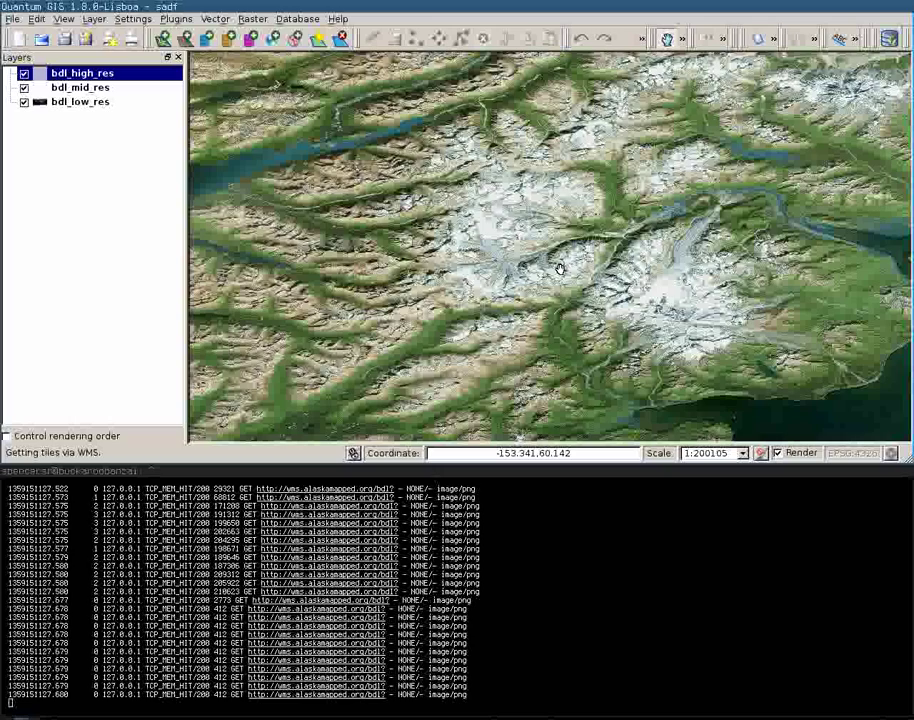
Inspect the glaciated peak at a scale of about 1:50000, then return to about 1:200000.
{"action": "scroll", "coordinate": [648, 262], "scroll_direction": "up", "scroll_amount": 1}
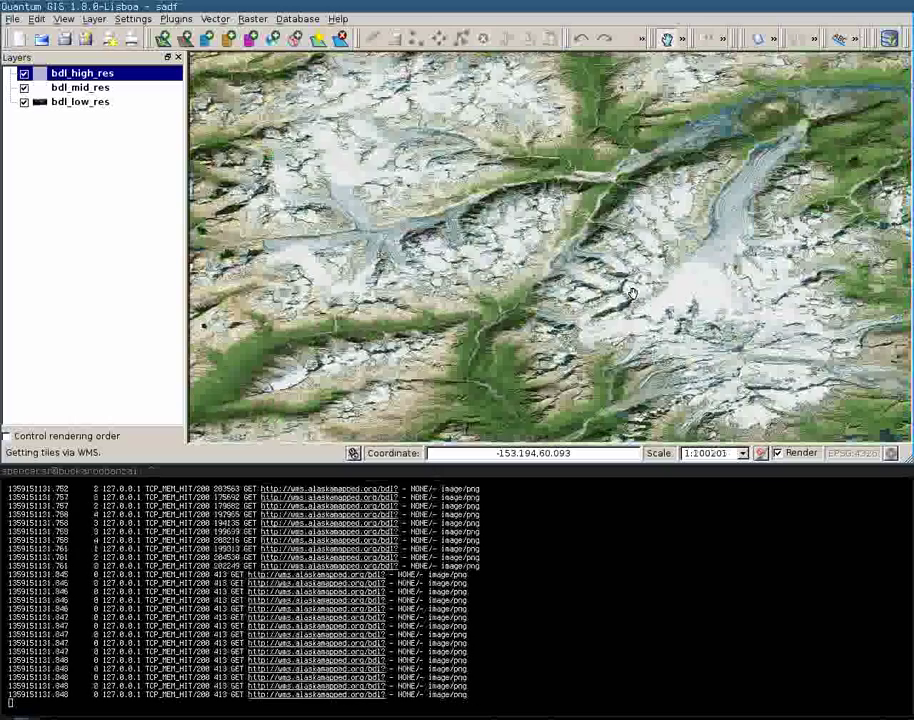
{"action": "left_click_drag", "start_coordinate": [628, 290], "coordinate": [590, 271]}
{"action": "scroll", "coordinate": [550, 268], "scroll_direction": "up", "scroll_amount": 2}
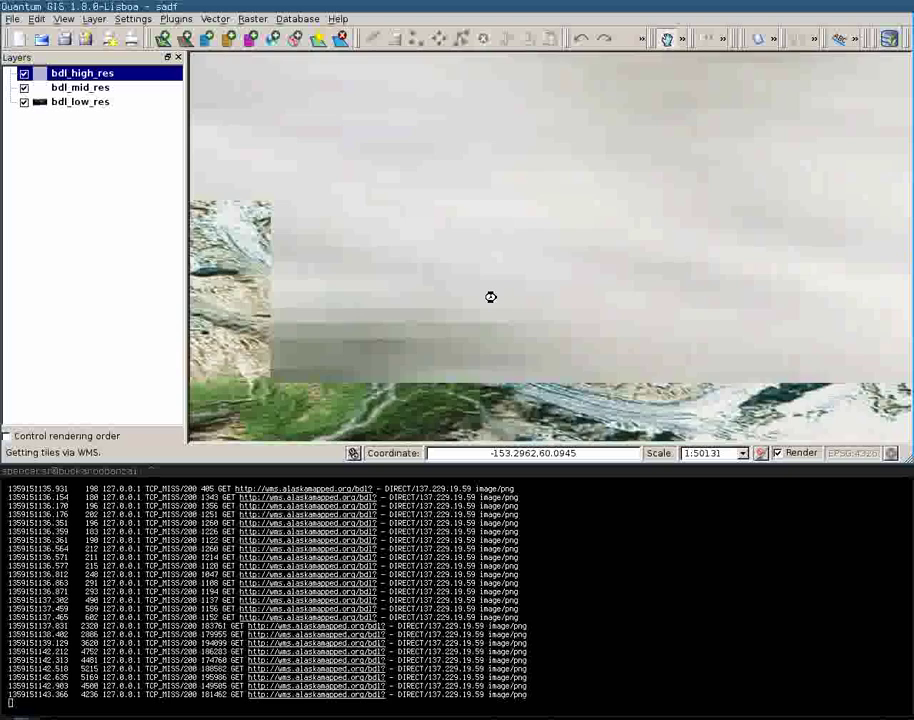
{"action": "scroll", "coordinate": [497, 300], "scroll_direction": "down", "scroll_amount": 1}
{"action": "scroll", "coordinate": [493, 298], "scroll_direction": "down", "scroll_amount": 2}
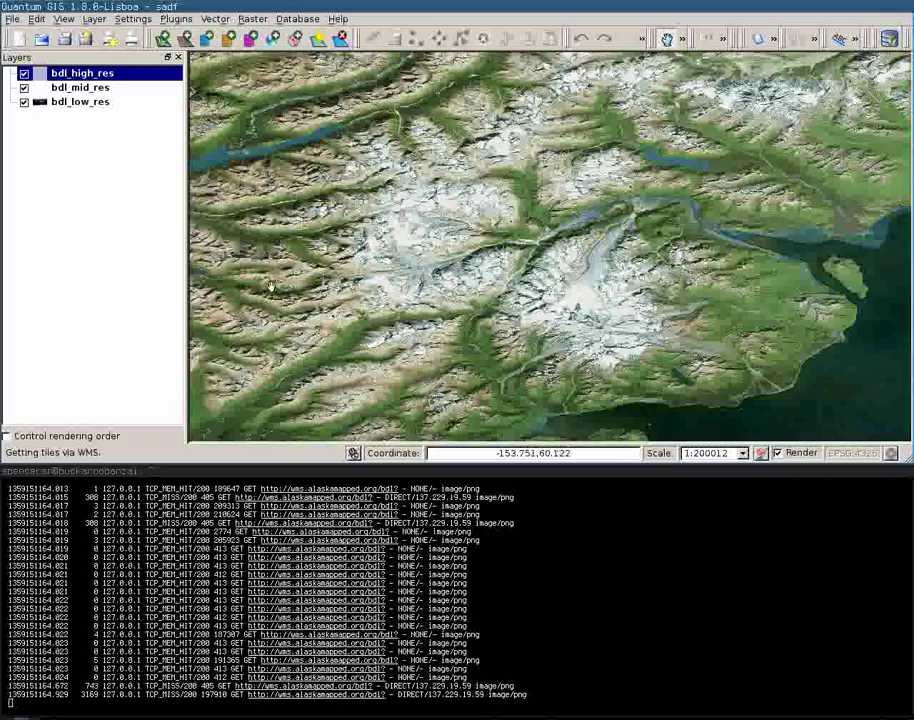
Zoom in with a rectangle on the pale imagery strip along the southern shore of the long lake.
{"action": "left_click_drag", "start_coordinate": [270, 287], "coordinate": [428, 259]}
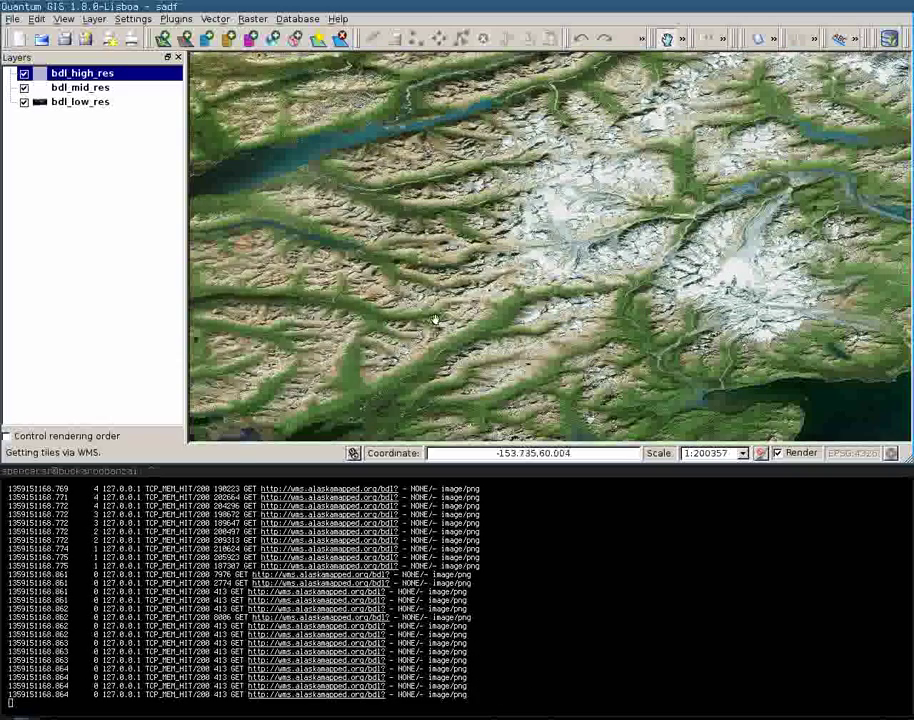
{"action": "left_click_drag", "start_coordinate": [411, 328], "coordinate": [452, 235]}
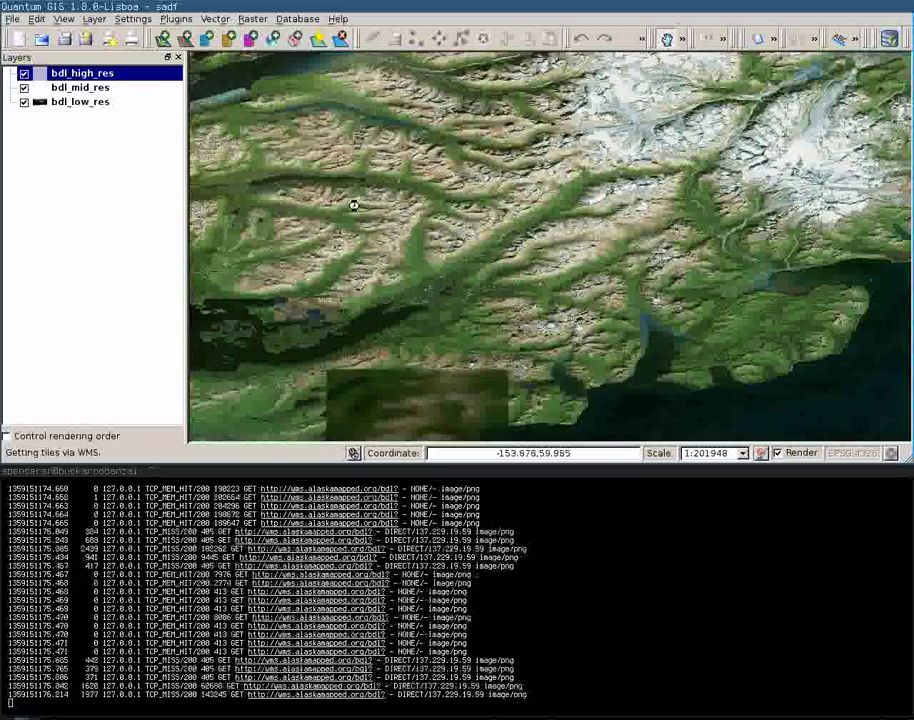
{"action": "left_click_drag", "start_coordinate": [224, 111], "coordinate": [467, 219]}
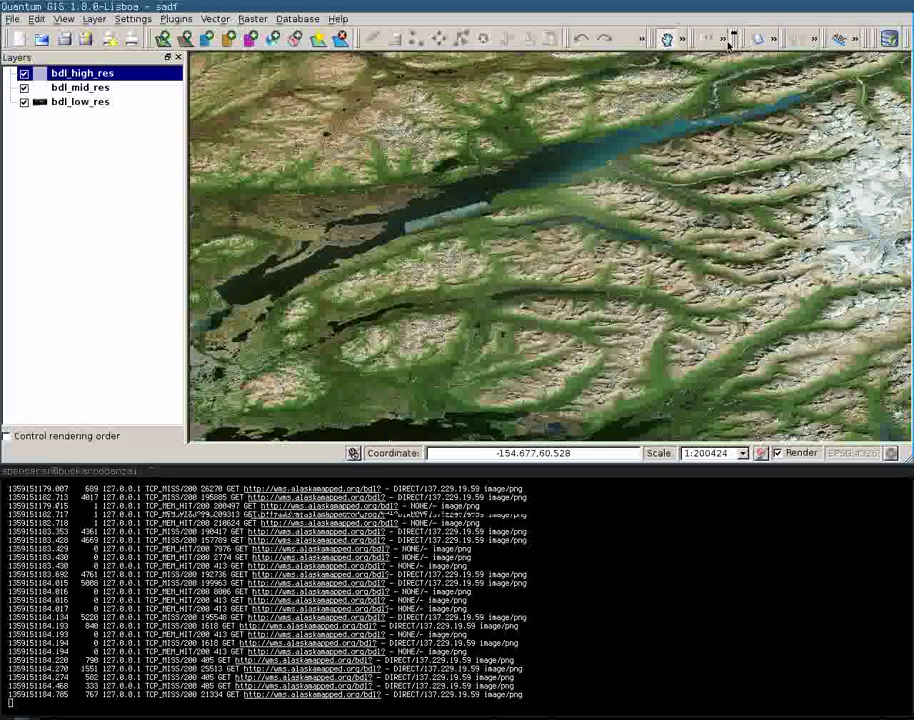
{"action": "left_click", "coordinate": [725, 39]}
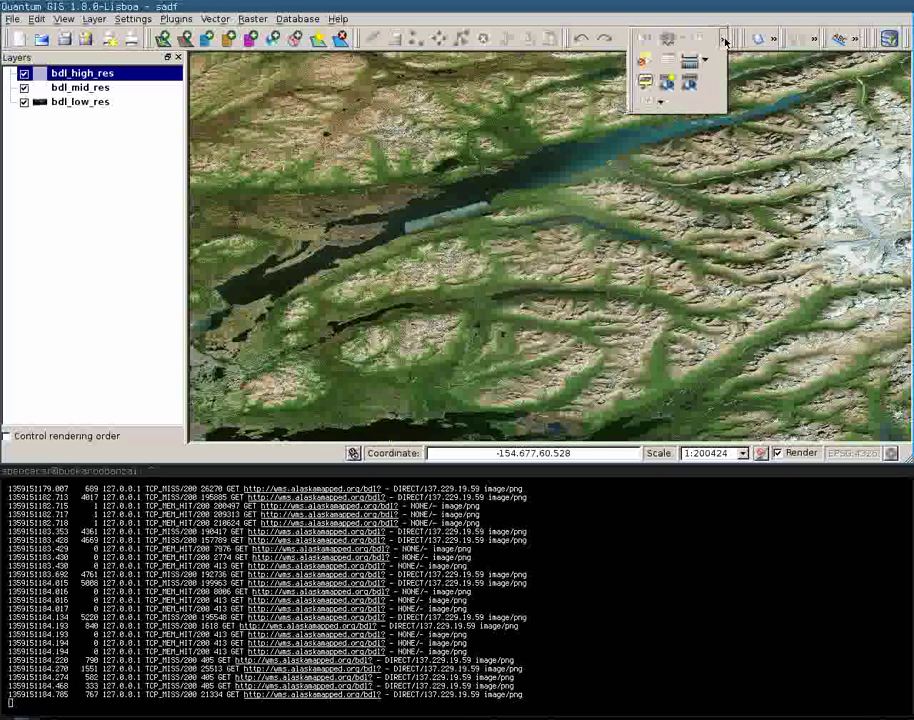
{"action": "left_click", "coordinate": [725, 39]}
{"action": "left_click", "coordinate": [684, 39]}
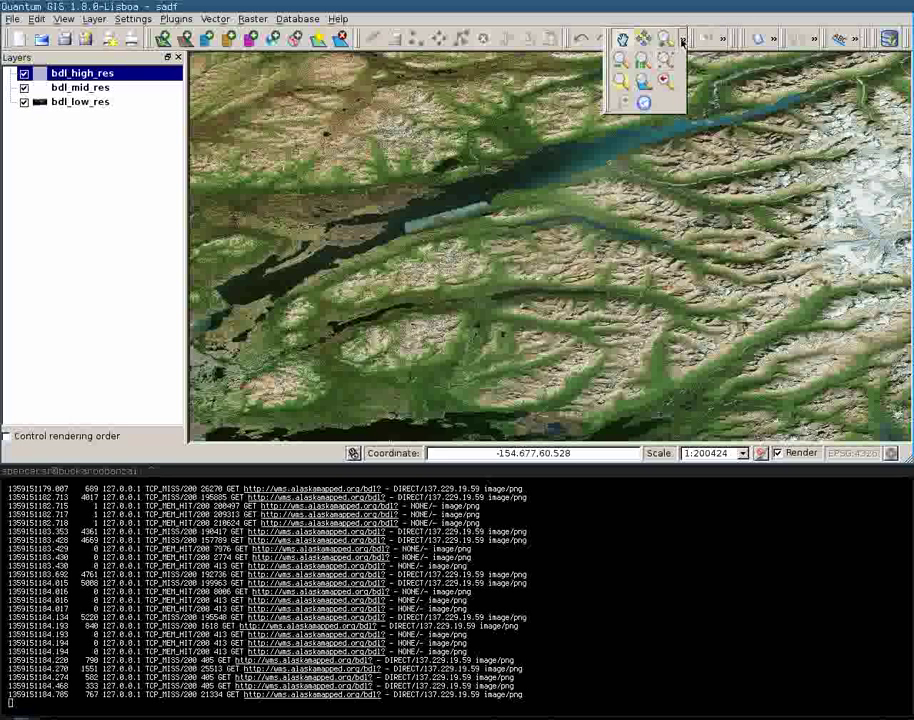
{"action": "left_click", "coordinate": [684, 39]}
{"action": "left_click", "coordinate": [684, 39]}
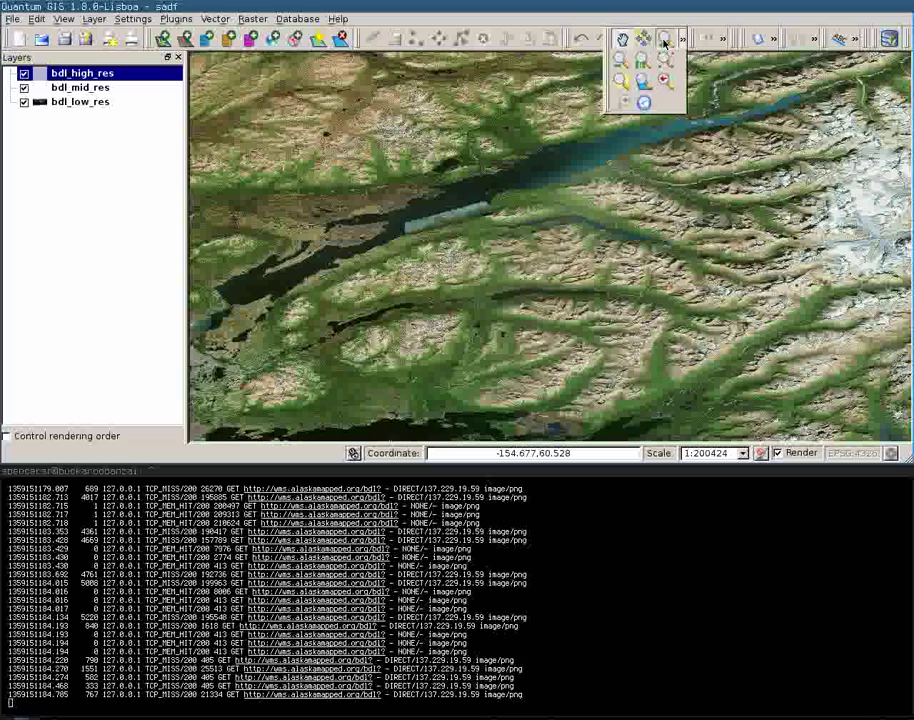
{"action": "left_click", "coordinate": [665, 40]}
{"action": "left_click_drag", "start_coordinate": [372, 185], "coordinate": [541, 246]}
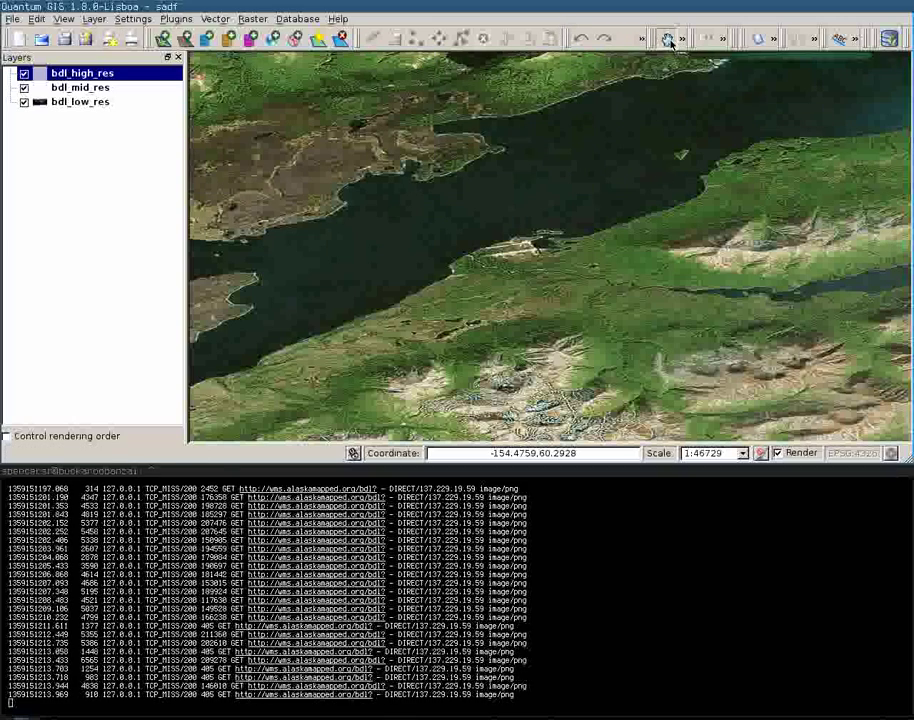
Examine the pale imagery strip around the lakeside airstrip, going in to a scale of about 1:23400.
{"action": "left_click", "coordinate": [668, 39]}
{"action": "left_click_drag", "start_coordinate": [647, 204], "coordinate": [592, 229]}
{"action": "left_click_drag", "start_coordinate": [526, 262], "coordinate": [604, 231]}
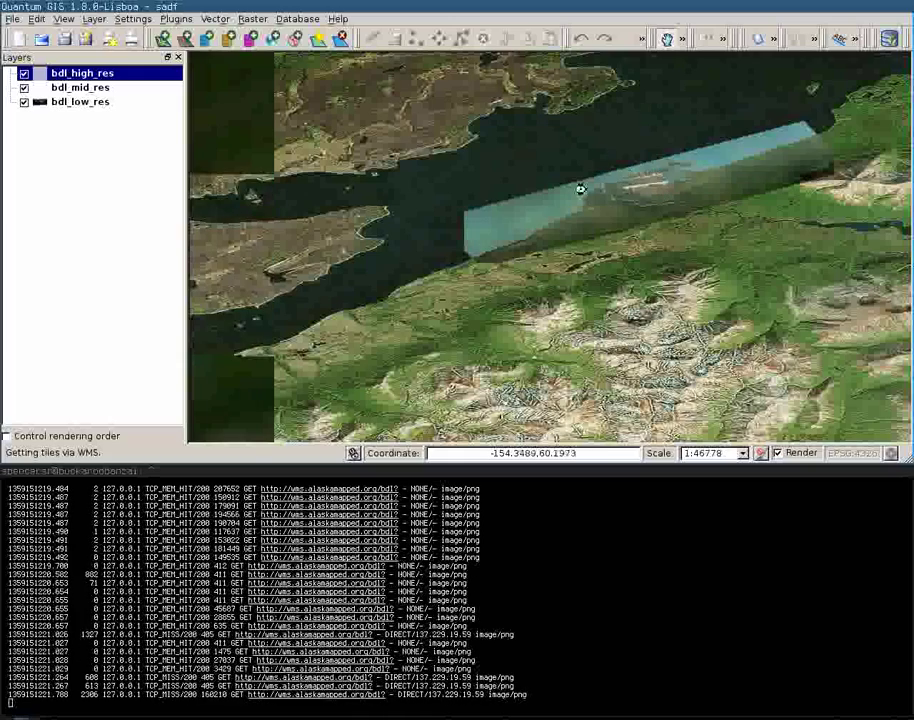
{"action": "left_click_drag", "start_coordinate": [635, 161], "coordinate": [563, 244]}
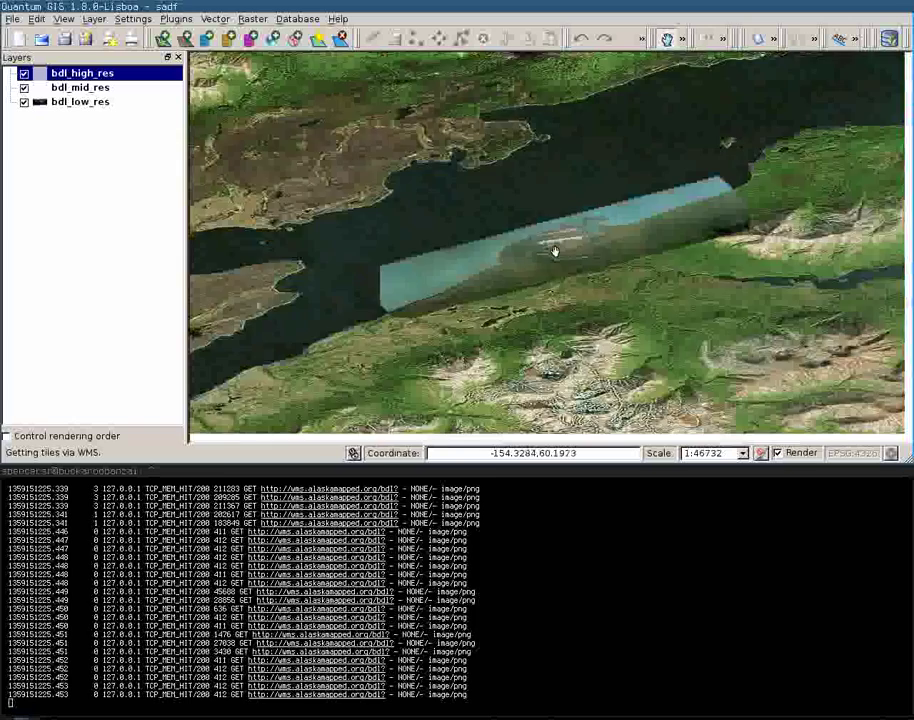
{"action": "left_click_drag", "start_coordinate": [555, 251], "coordinate": [551, 245]}
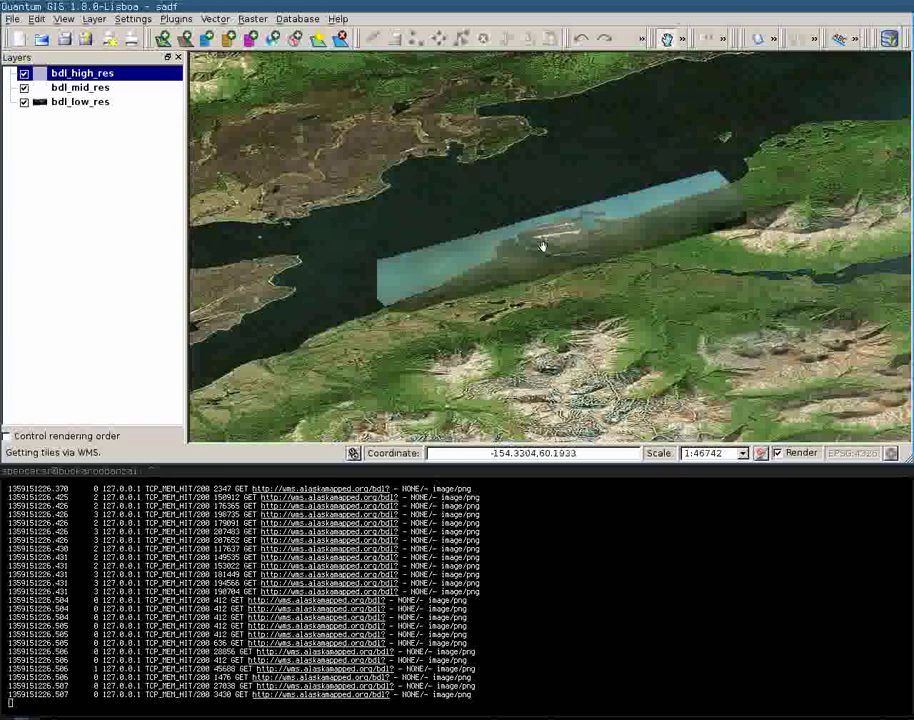
{"action": "scroll", "coordinate": [465, 272], "scroll_direction": "up", "scroll_amount": 1}
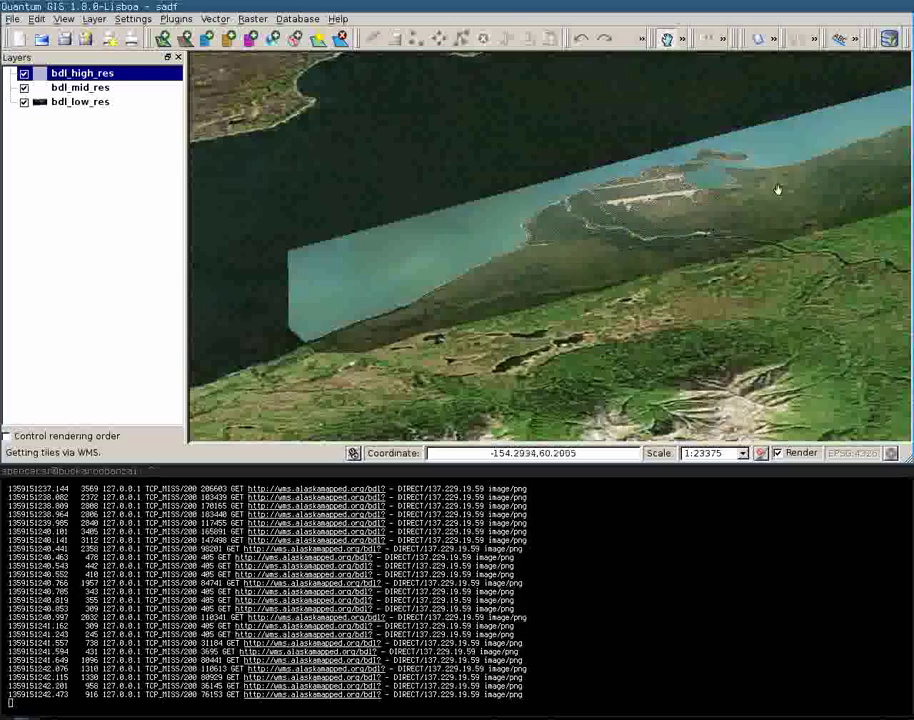
Inspect both ends of the pale strip and compare it with the surrounding shoreline imagery.
{"action": "left_click_drag", "start_coordinate": [778, 190], "coordinate": [538, 296]}
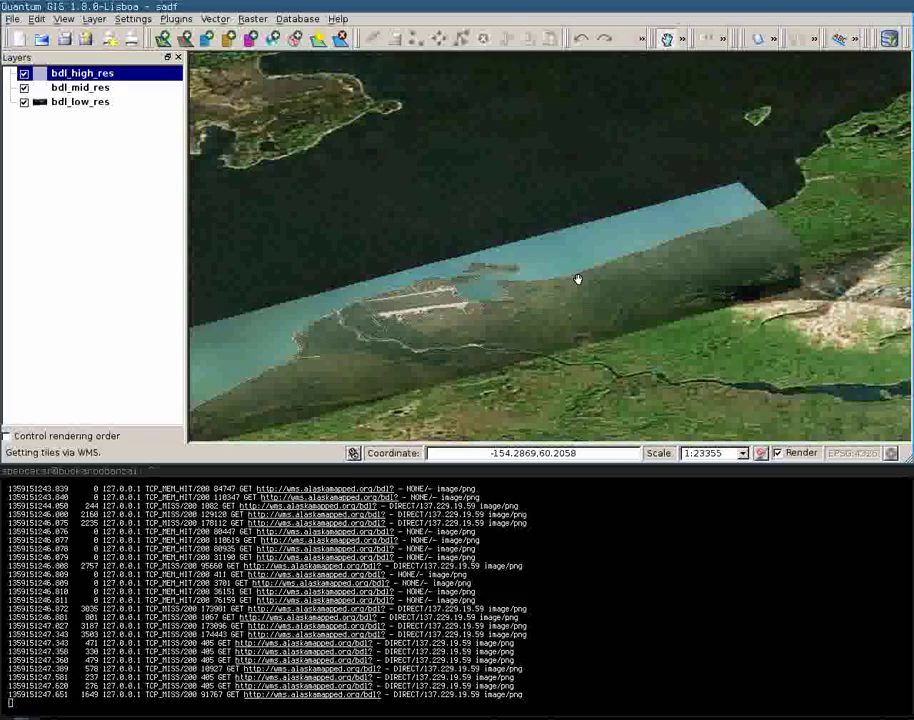
{"action": "left_click_drag", "start_coordinate": [443, 353], "coordinate": [643, 286]}
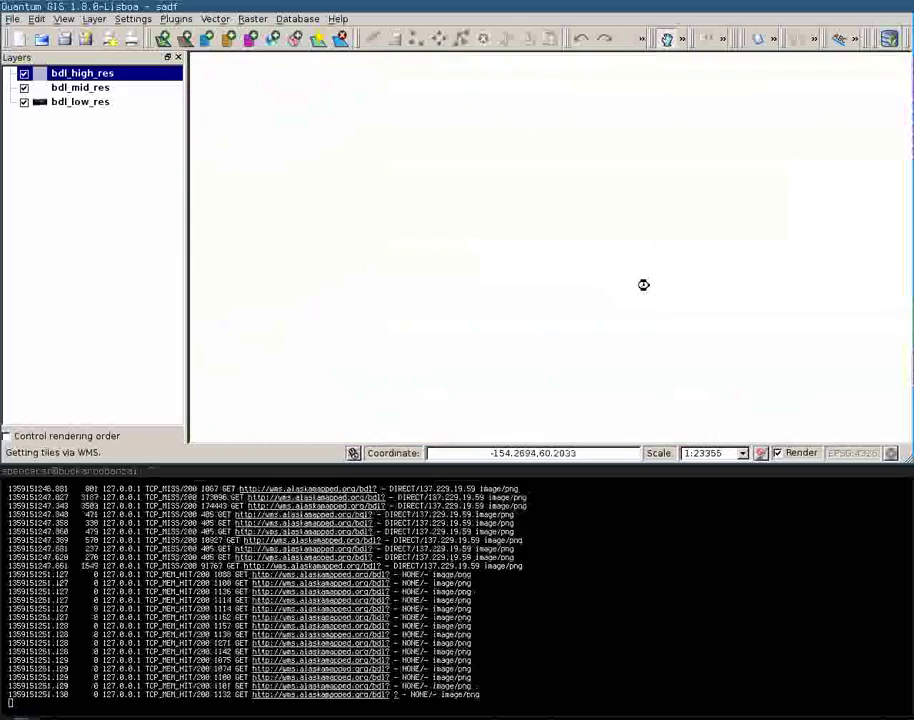
{"action": "left_click_drag", "start_coordinate": [540, 302], "coordinate": [553, 243]}
{"action": "left_click_drag", "start_coordinate": [622, 224], "coordinate": [508, 284]}
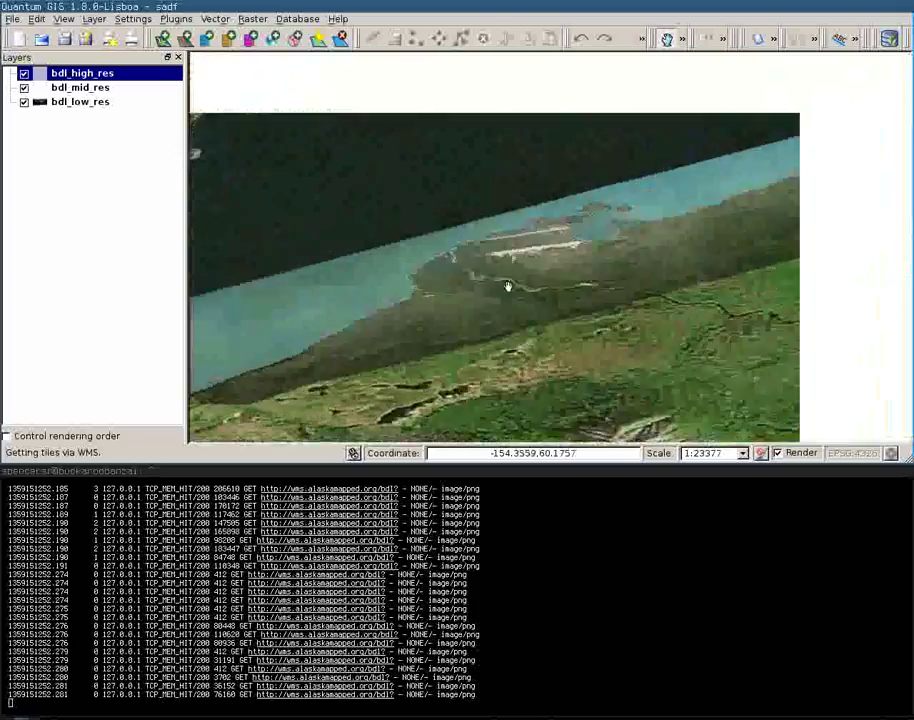
{"action": "left_click_drag", "start_coordinate": [678, 214], "coordinate": [538, 255]}
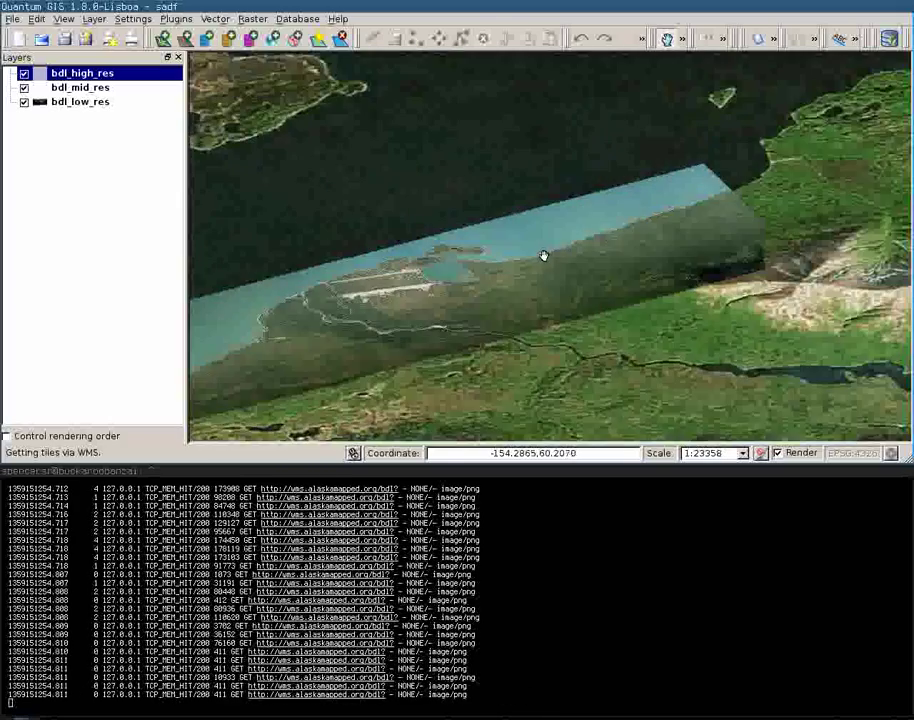
{"action": "left_click_drag", "start_coordinate": [608, 233], "coordinate": [550, 305]}
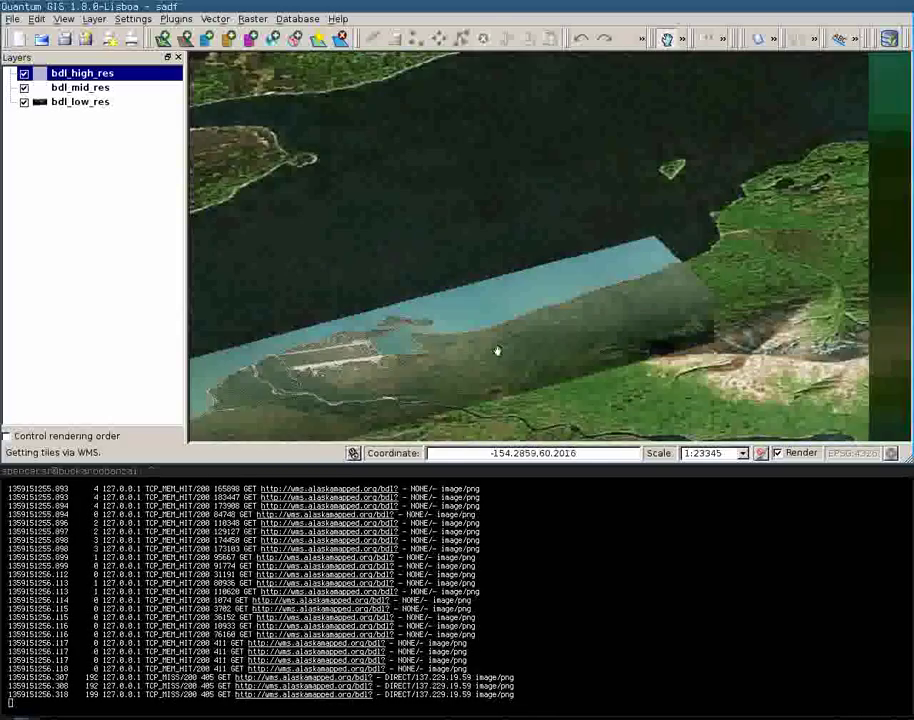
{"action": "left_click_drag", "start_coordinate": [497, 350], "coordinate": [624, 226]}
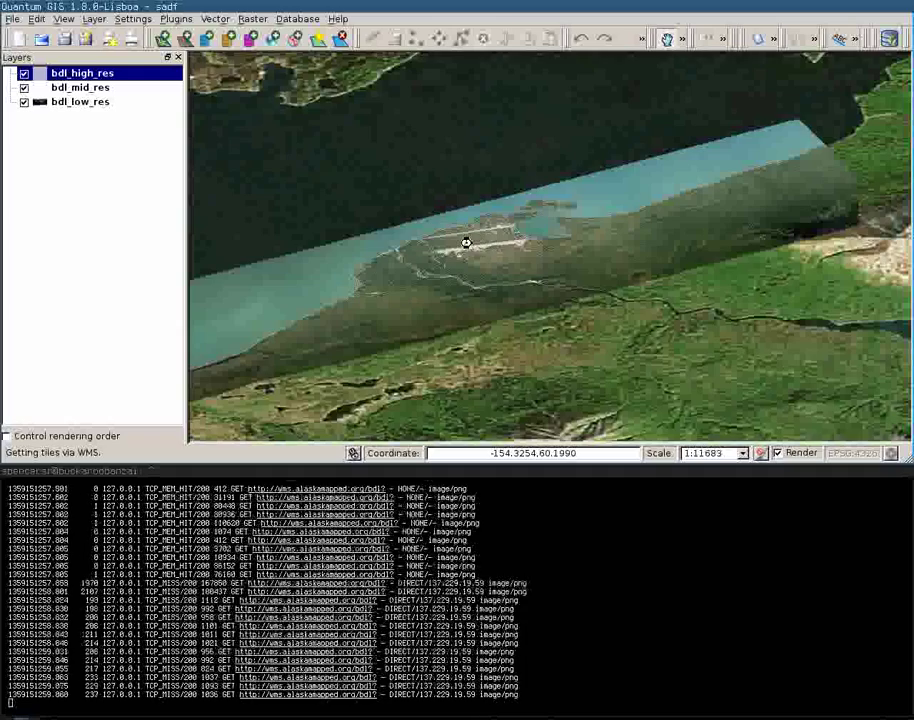
Zoom in on the airstrip to a scale of 1:1460, then back out to 1:2921.
{"action": "scroll", "coordinate": [466, 243], "scroll_direction": "up", "scroll_amount": 2}
{"action": "scroll", "coordinate": [473, 245], "scroll_direction": "up", "scroll_amount": 1}
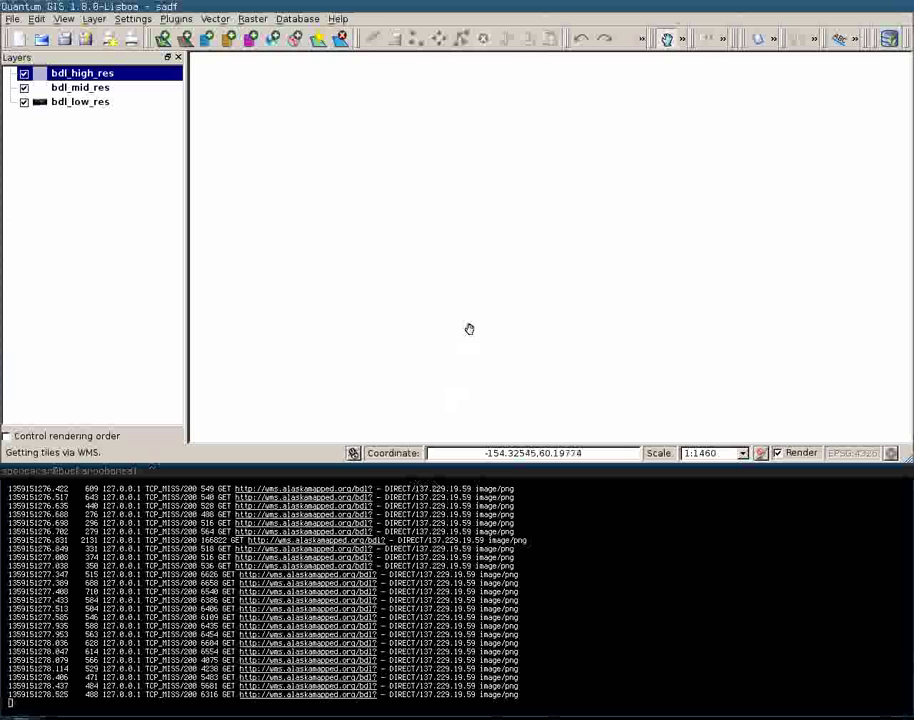
{"action": "scroll", "coordinate": [462, 326], "scroll_direction": "down", "scroll_amount": 1}
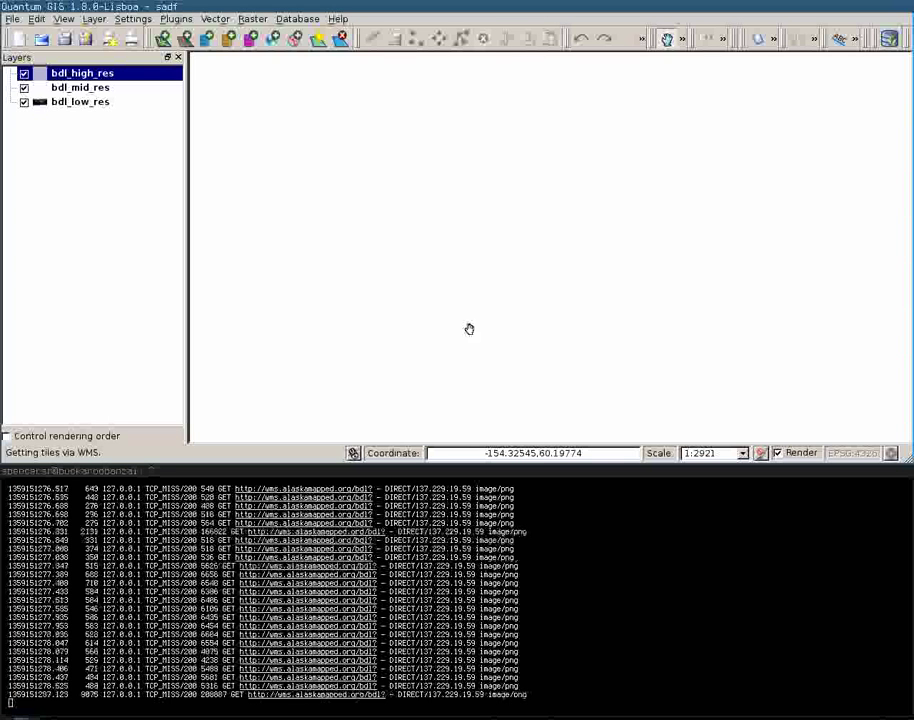